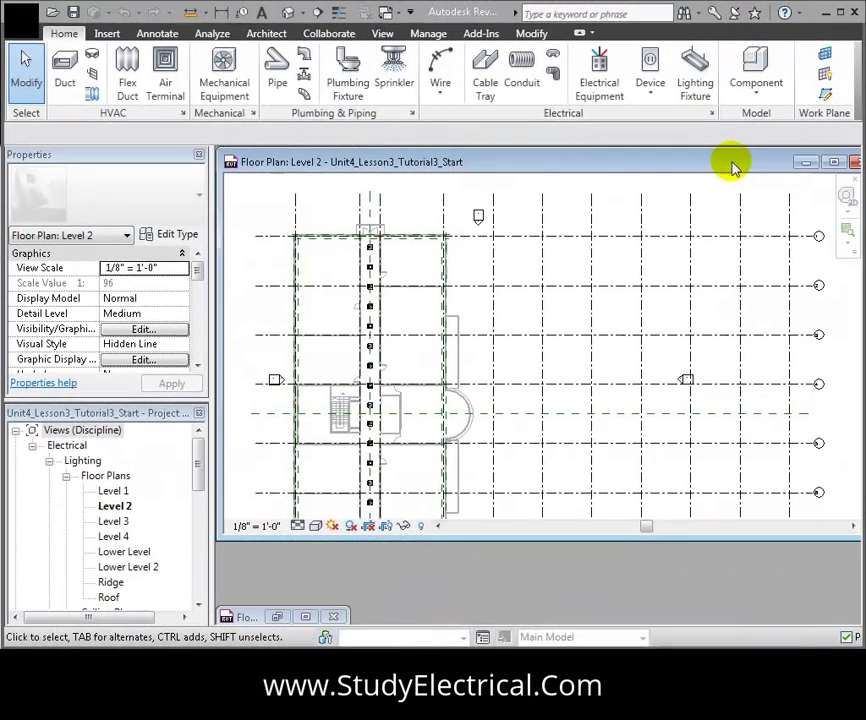
Maximize the Level 2 lighting floor plan window so it fills the drawing area
left_click(836, 164)
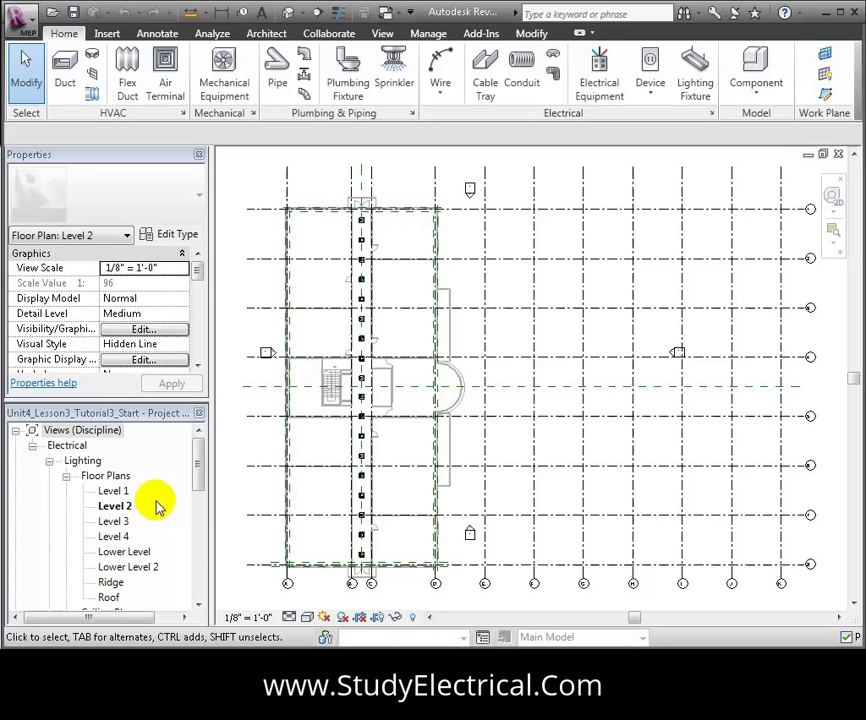
left_click(118, 508)
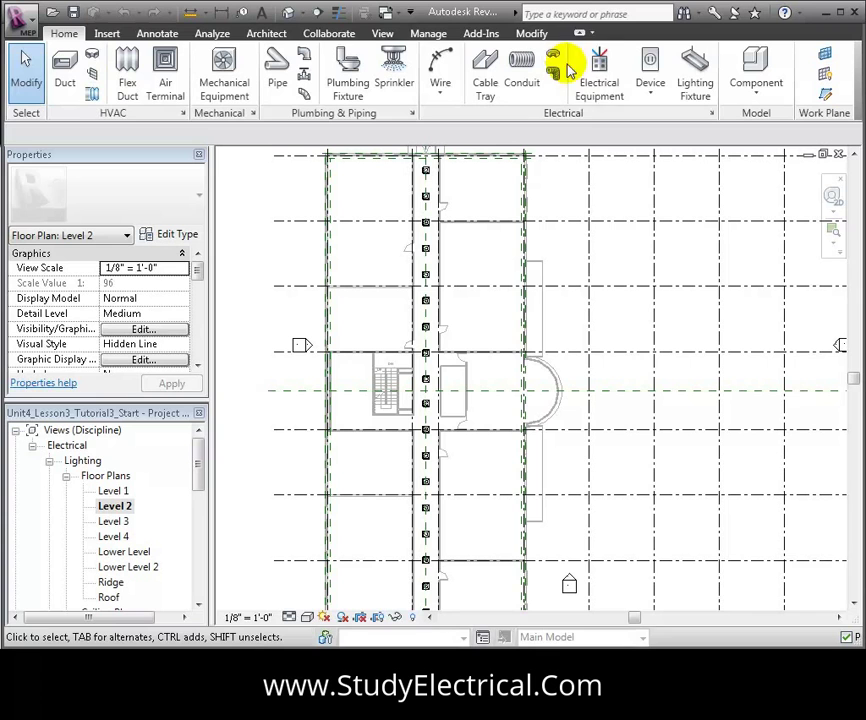
Ready a Lighting and Appliance Panelboard 208V MLO 100 A at 4' 0" on a vertical face, zoomed to the stair wall
left_click(599, 86)
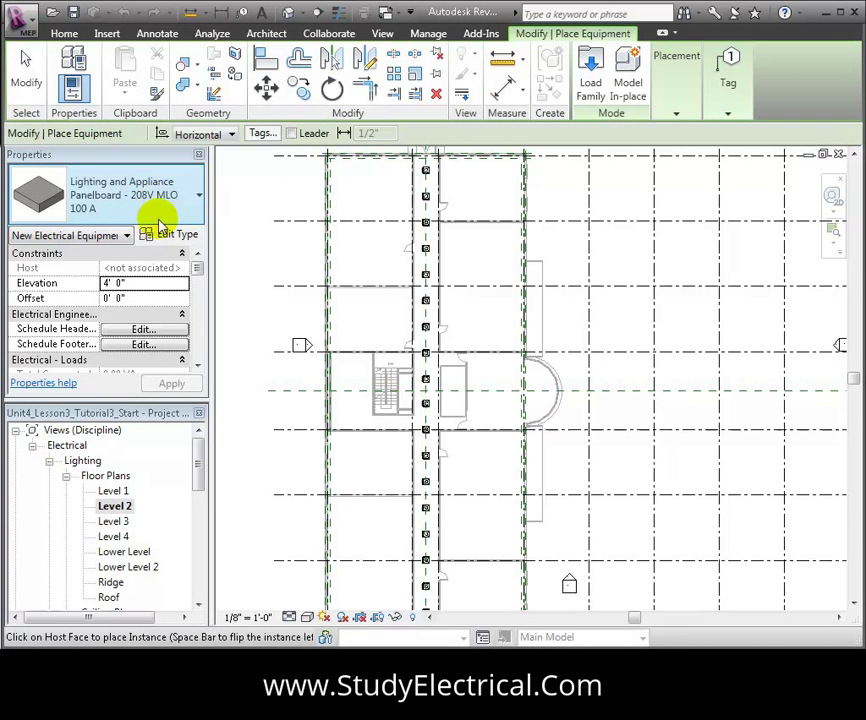
left_click(133, 283)
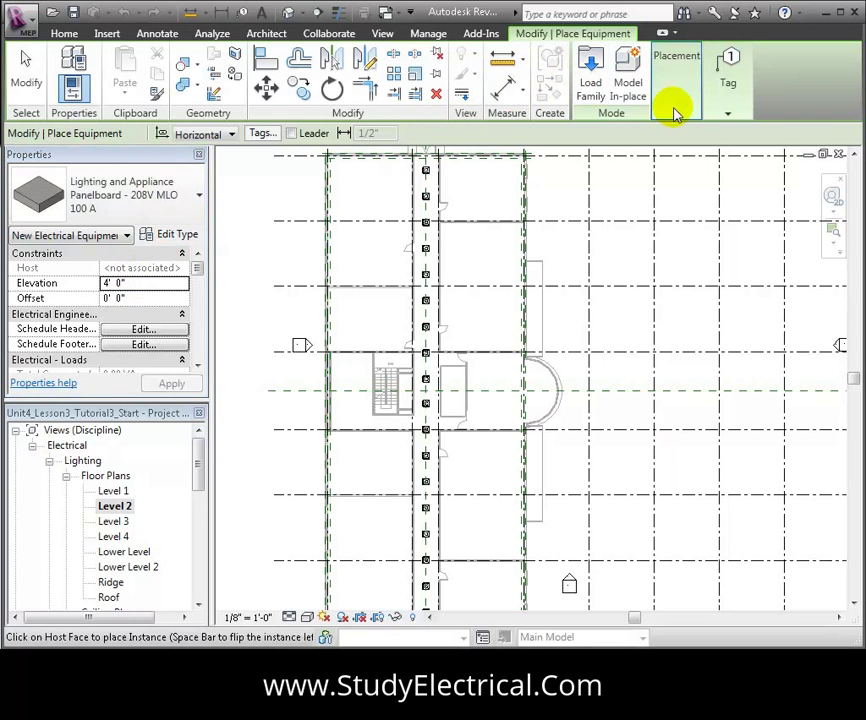
left_click(677, 116)
left_click(682, 148)
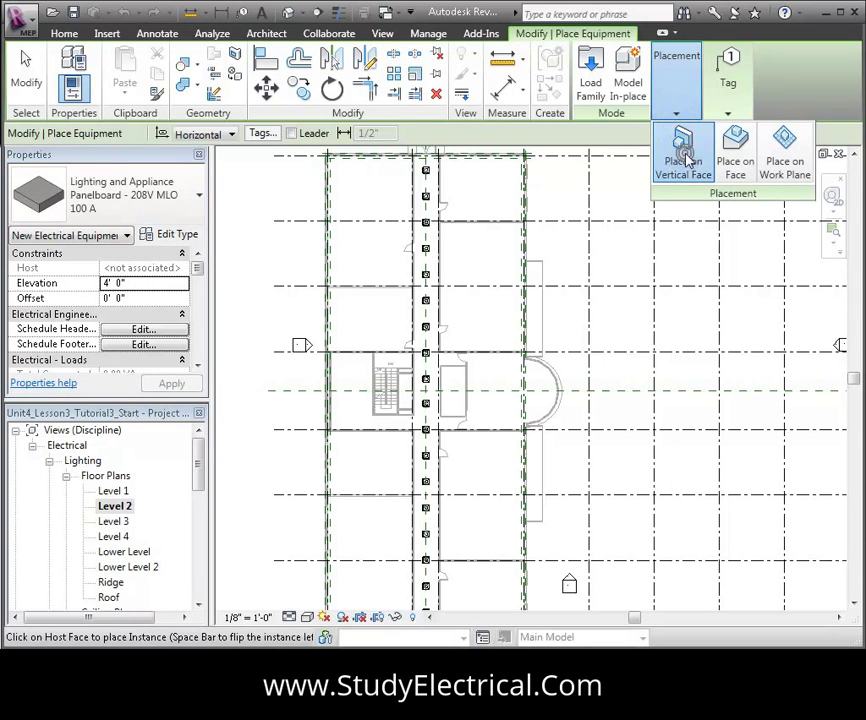
left_click(682, 148)
left_click(434, 418)
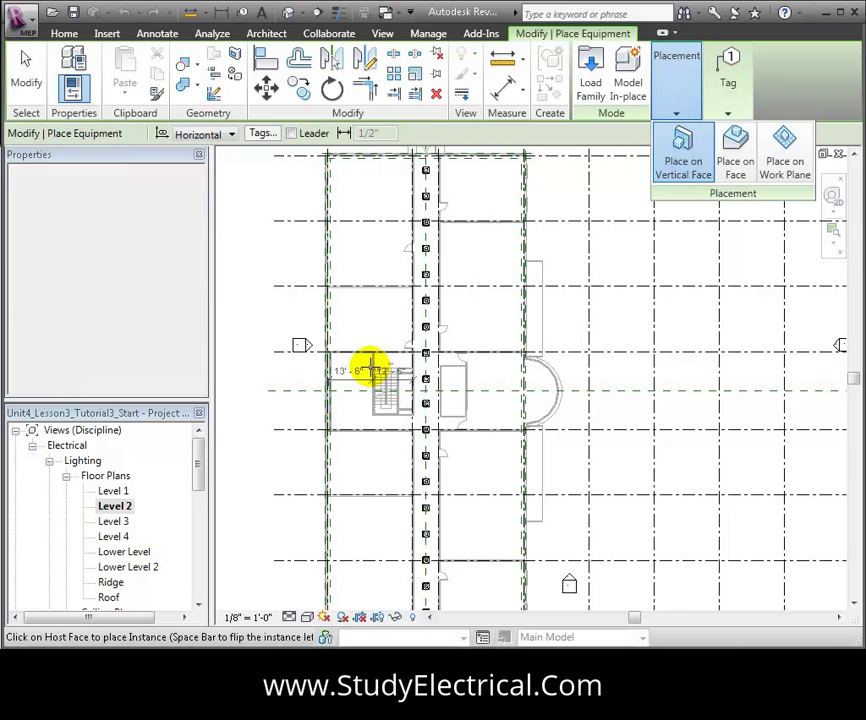
scroll(367, 362, "up", 4)
scroll(369, 364, "up", 3)
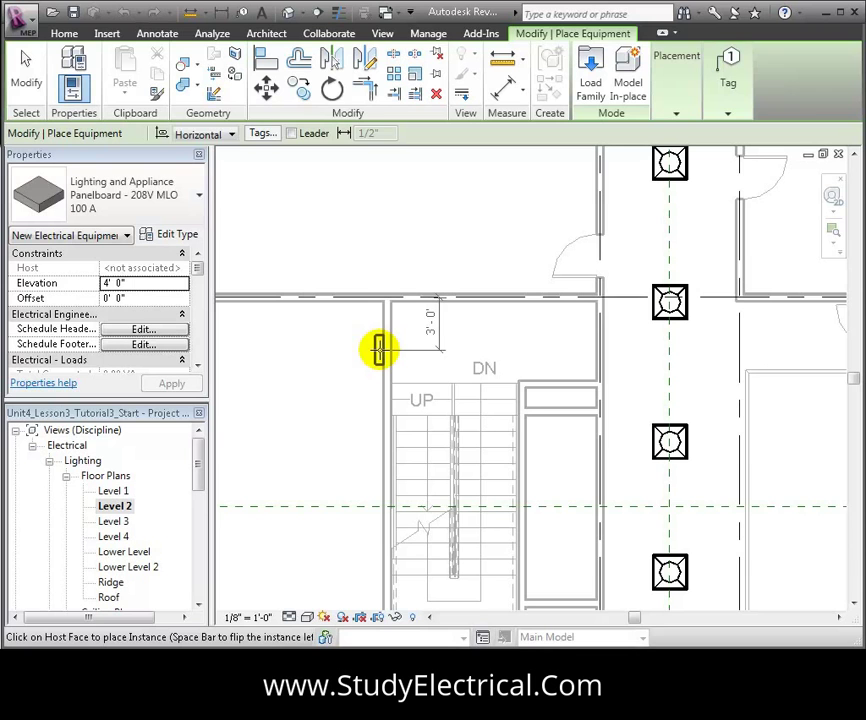
Place the panelboard on the wall beside the stairwell and end placement
left_click(379, 349)
key("Escape")
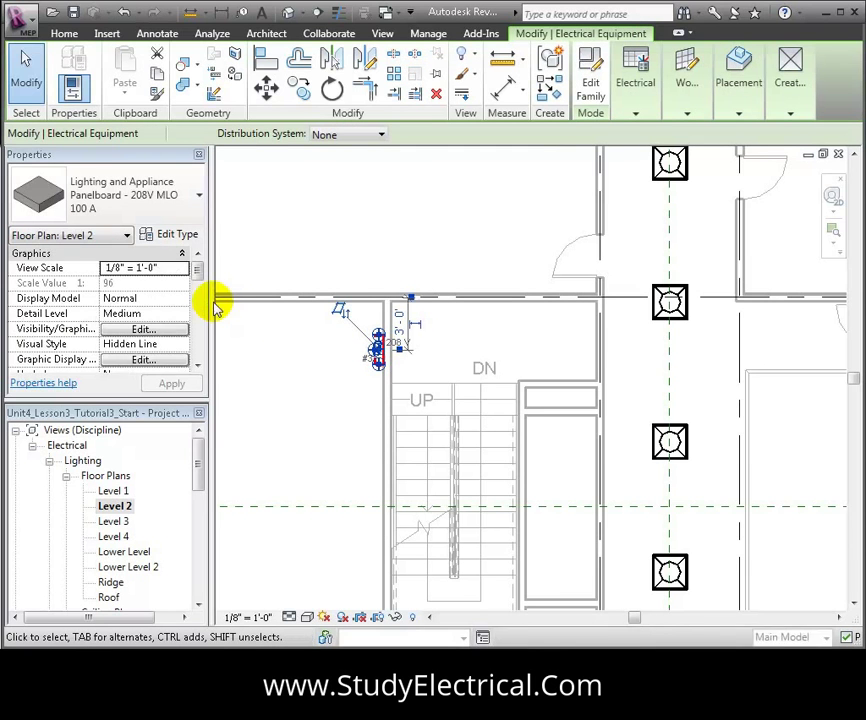
scroll(196, 281, "down", 2)
scroll(196, 275, "up", 2)
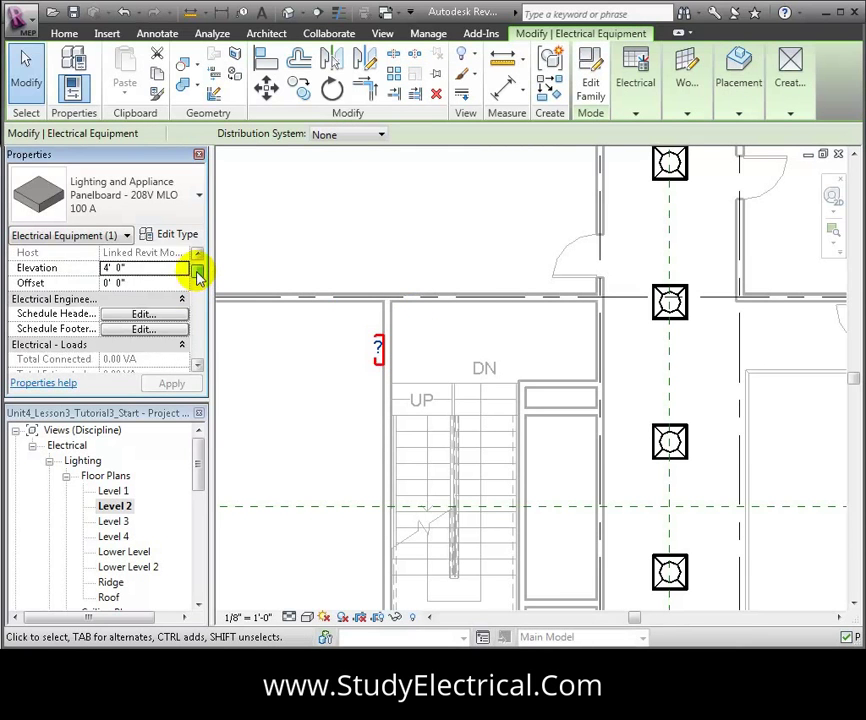
left_click(308, 165)
Choose the 120/208 Wye distribution system and confirm it in the panelboard's Properties
left_click(360, 134)
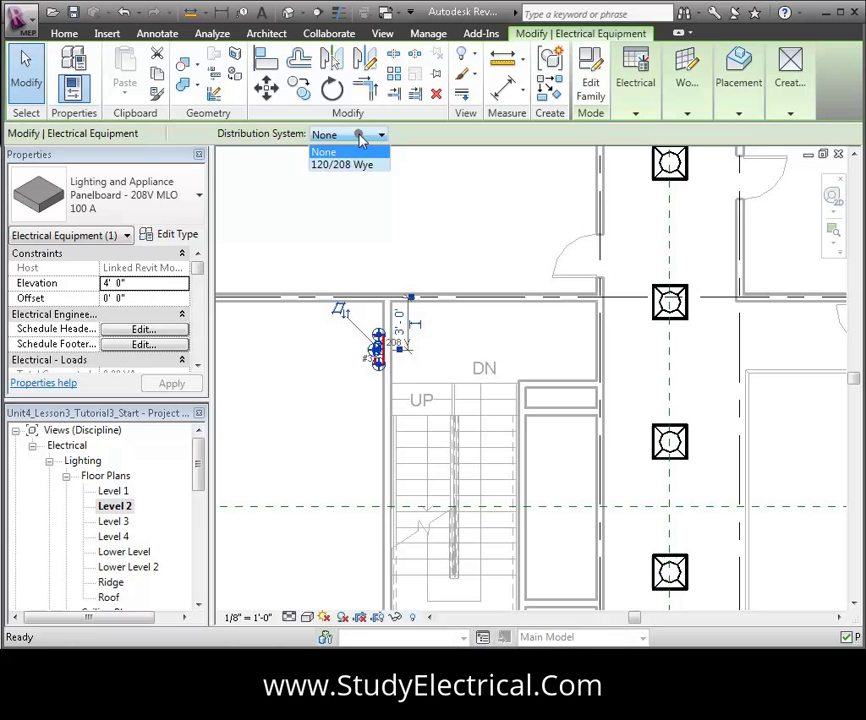
left_click(362, 165)
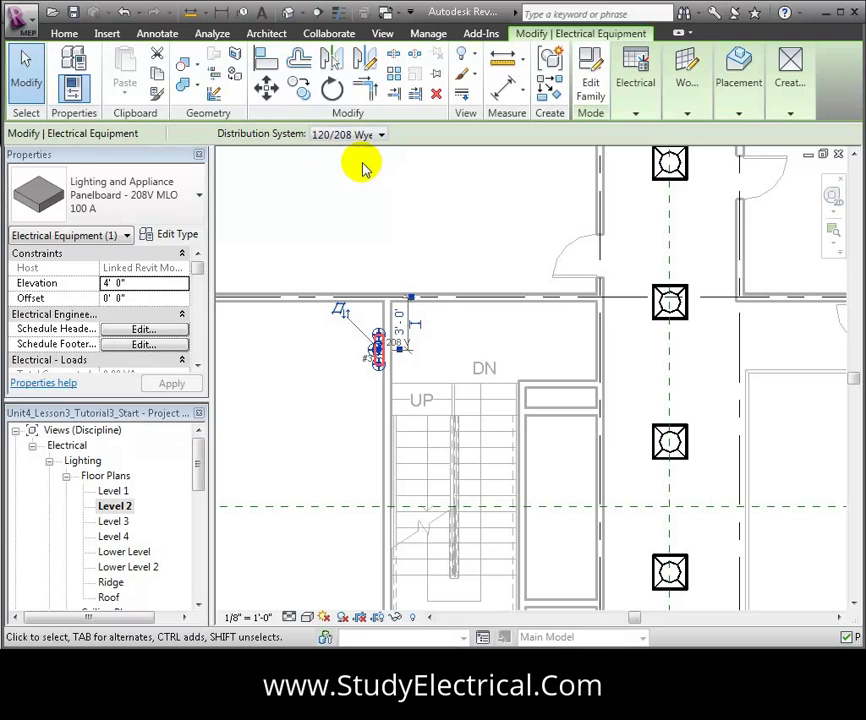
left_click(348, 410)
left_click_drag(348, 410, 199, 341)
left_click(187, 333)
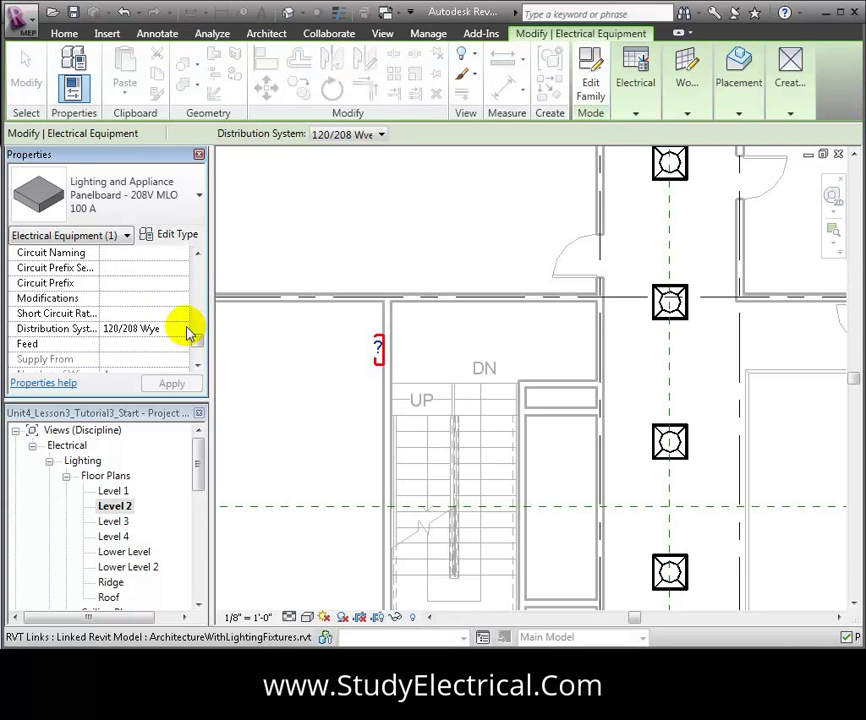
left_click(182, 329)
left_click(182, 329)
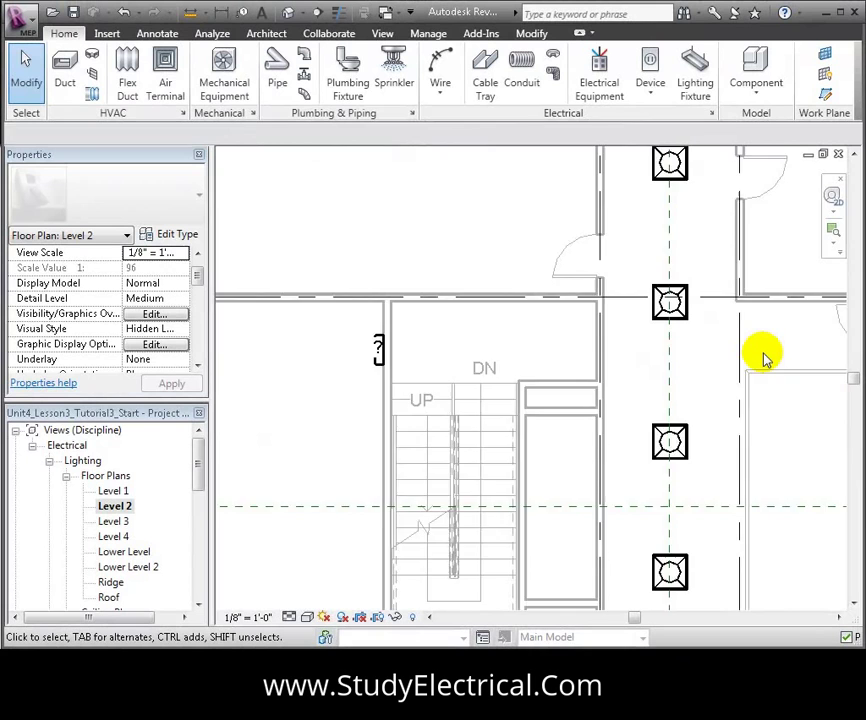
Select all 18 visible Troffer Light 2x2 Parabolic fixtures in the corridor and create a Power circuit
scroll(758, 361, "down", 3)
scroll(758, 361, "down", 3)
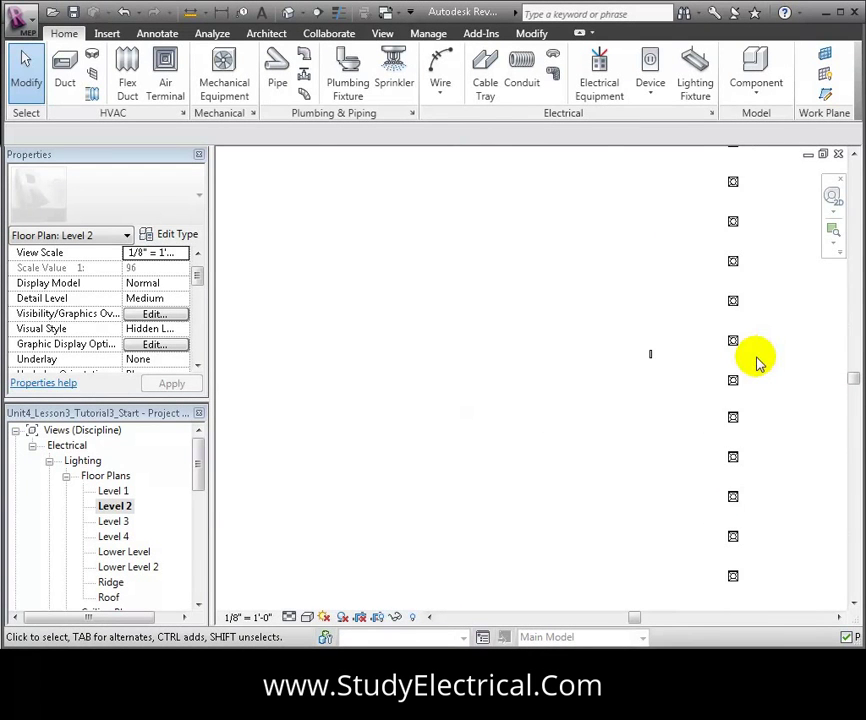
middle_click_drag(722, 333, 706, 329)
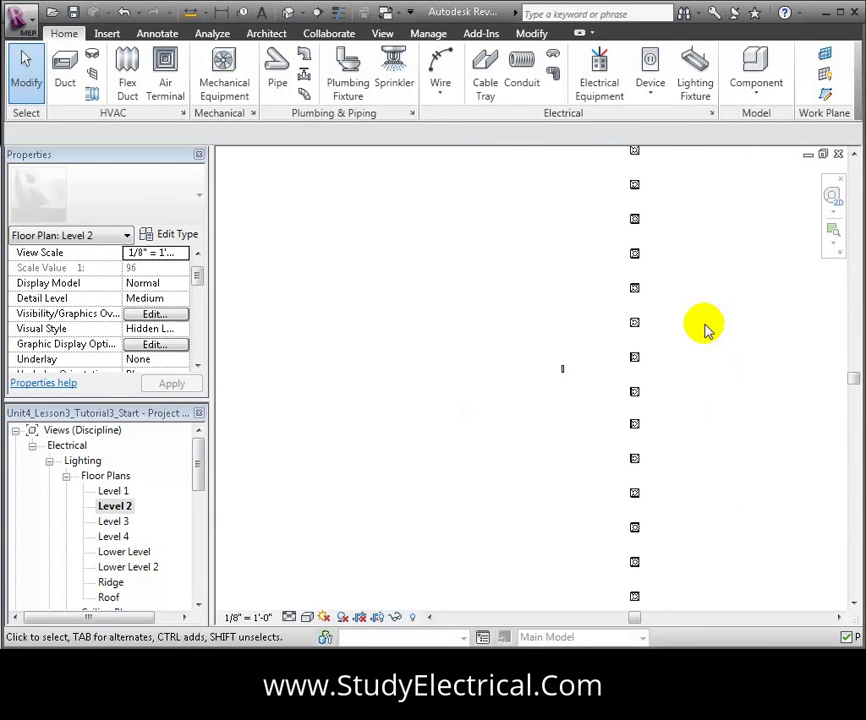
middle_click_drag(706, 253, 603, 266)
scroll(677, 282, "down", 1)
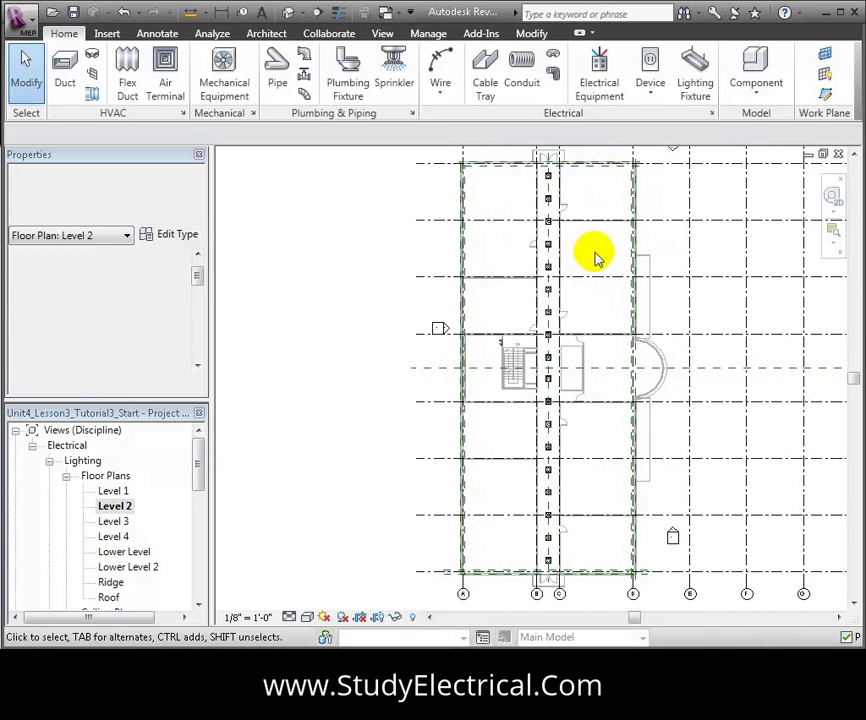
right_click(548, 178)
mouse_move(650, 481)
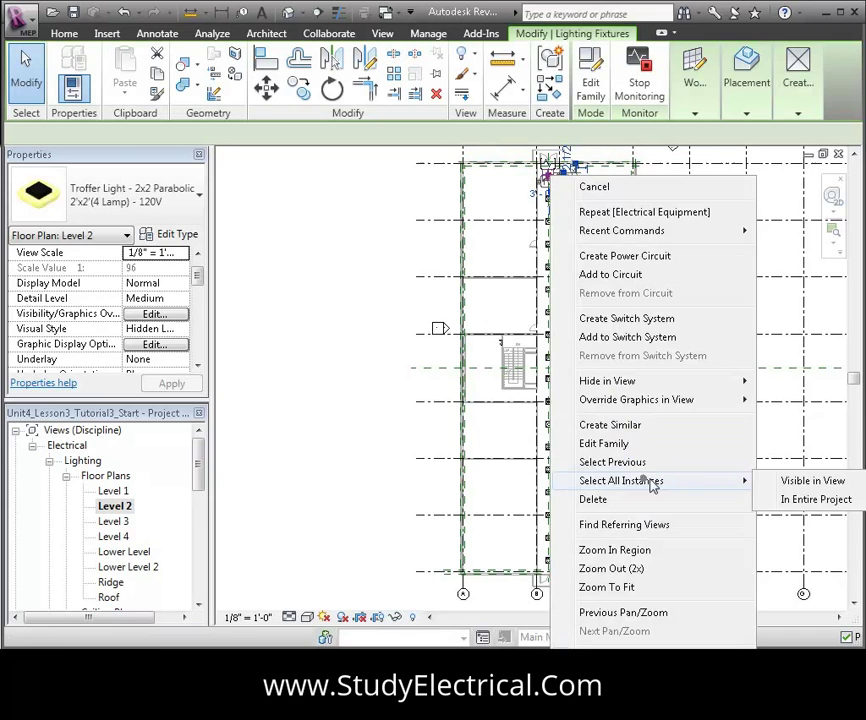
left_click(808, 483)
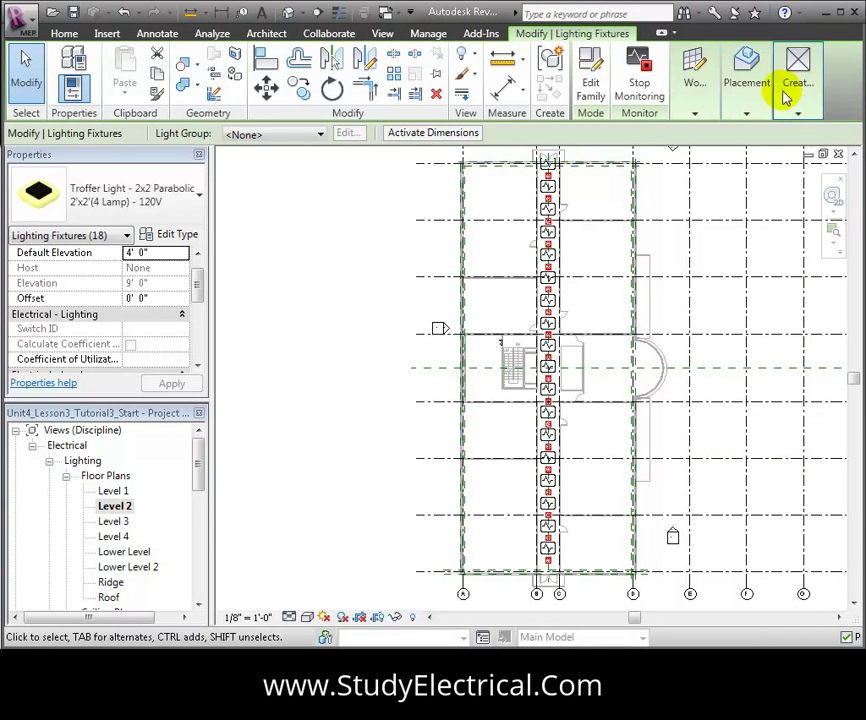
left_click(790, 95)
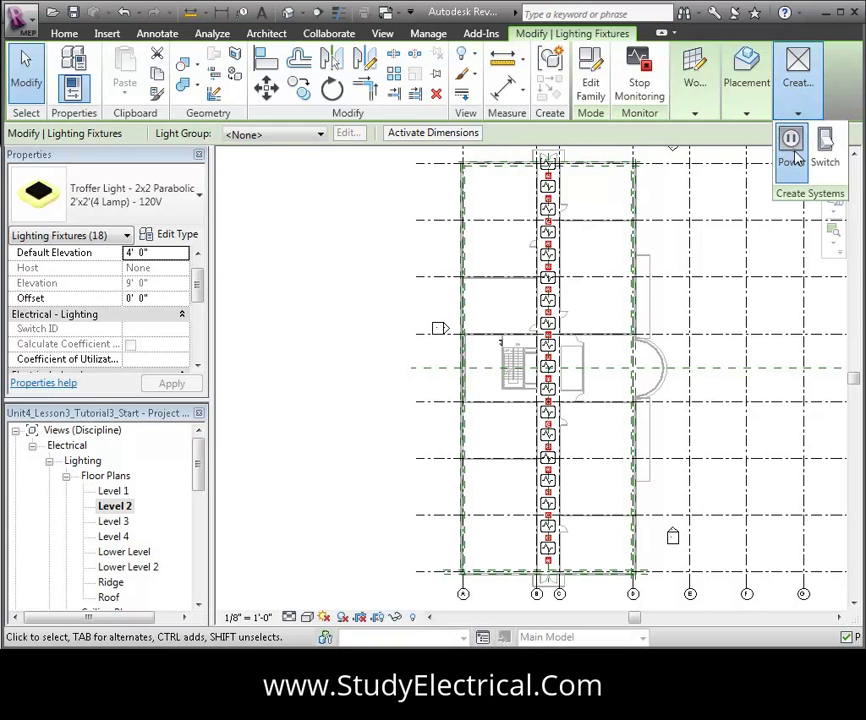
left_click(791, 143)
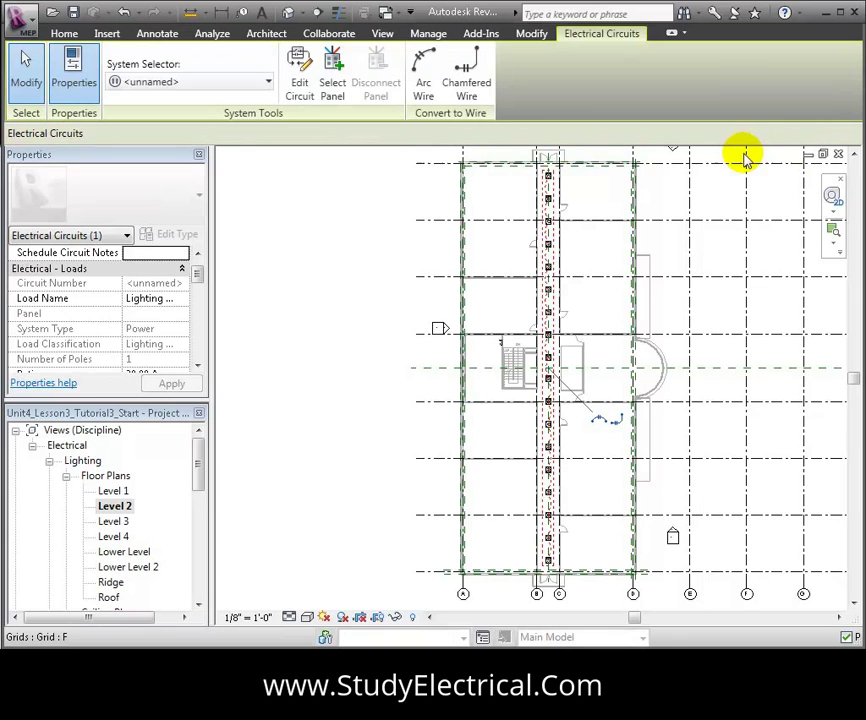
Arc-wire the troffer circuit and assign it to the Lighting and Appliance Panelboard
left_click(421, 79)
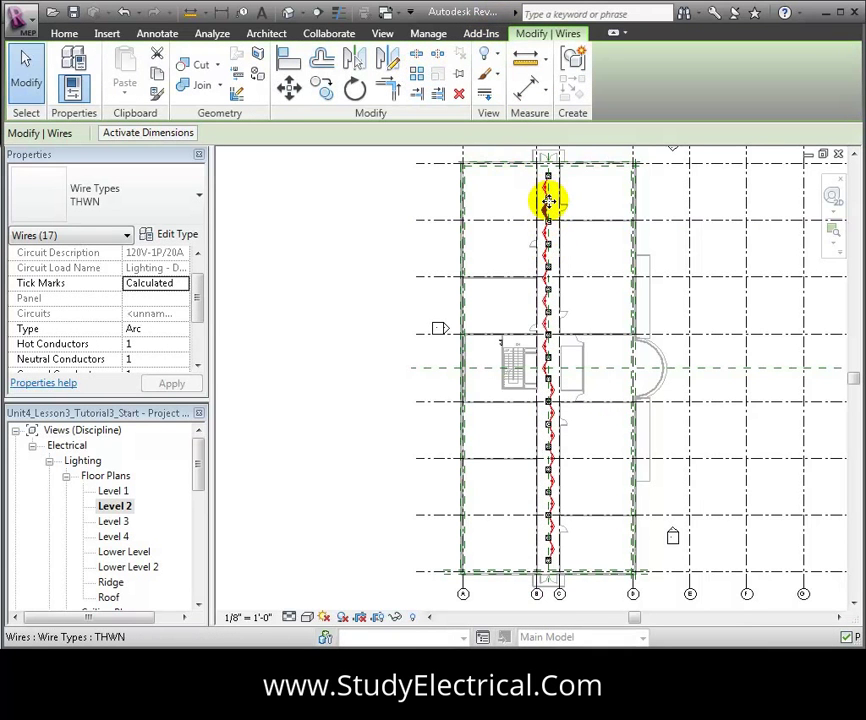
scroll(548, 201, "up", 1)
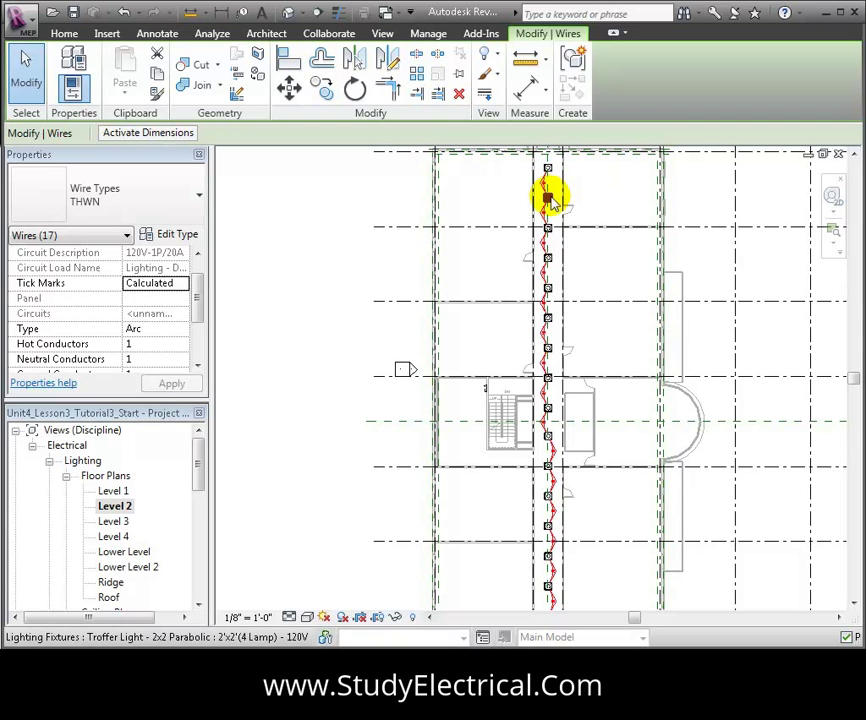
left_click(548, 196)
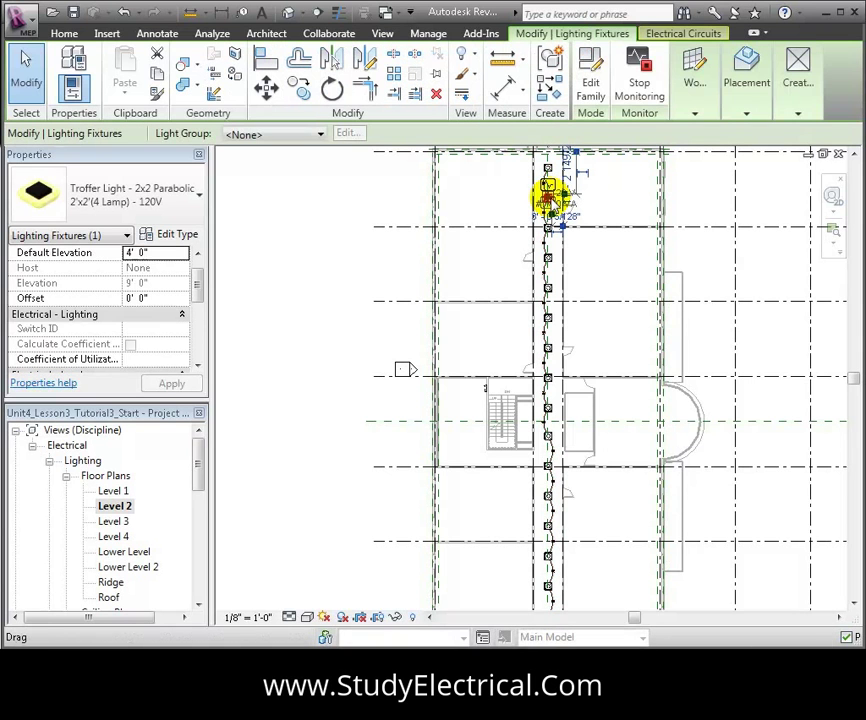
left_click(683, 33)
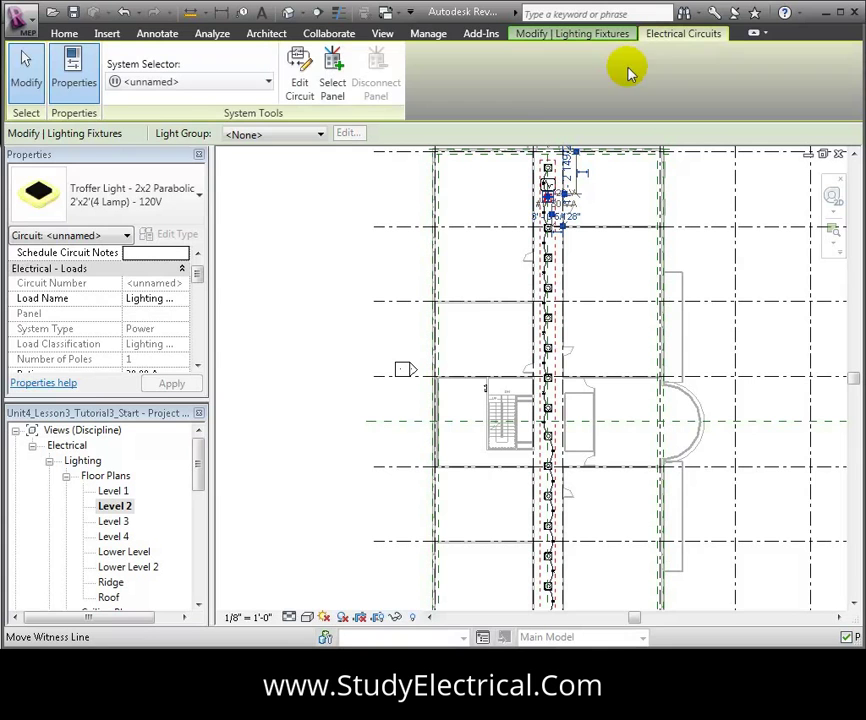
left_click(331, 78)
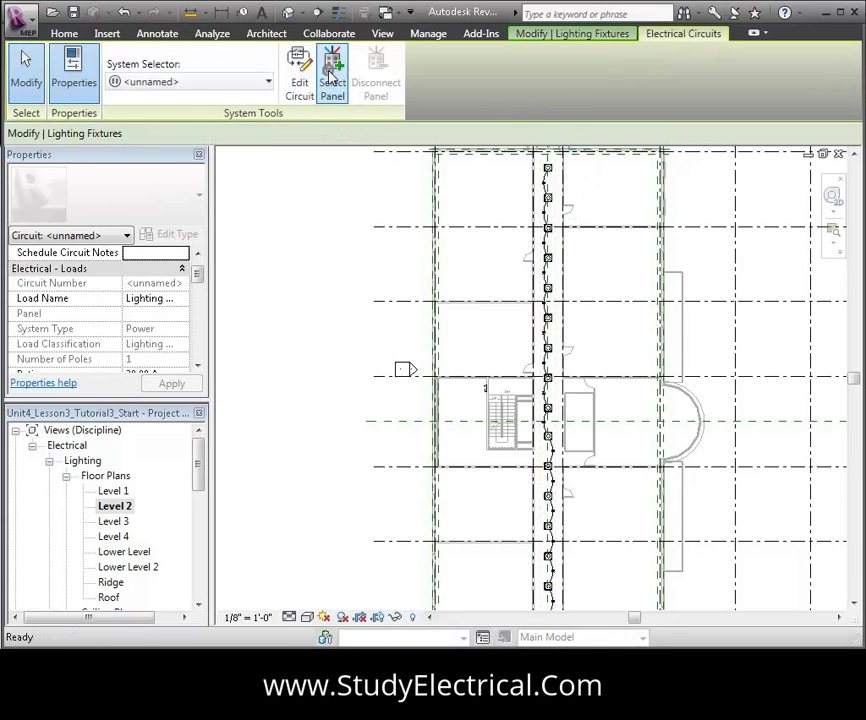
left_click(484, 392)
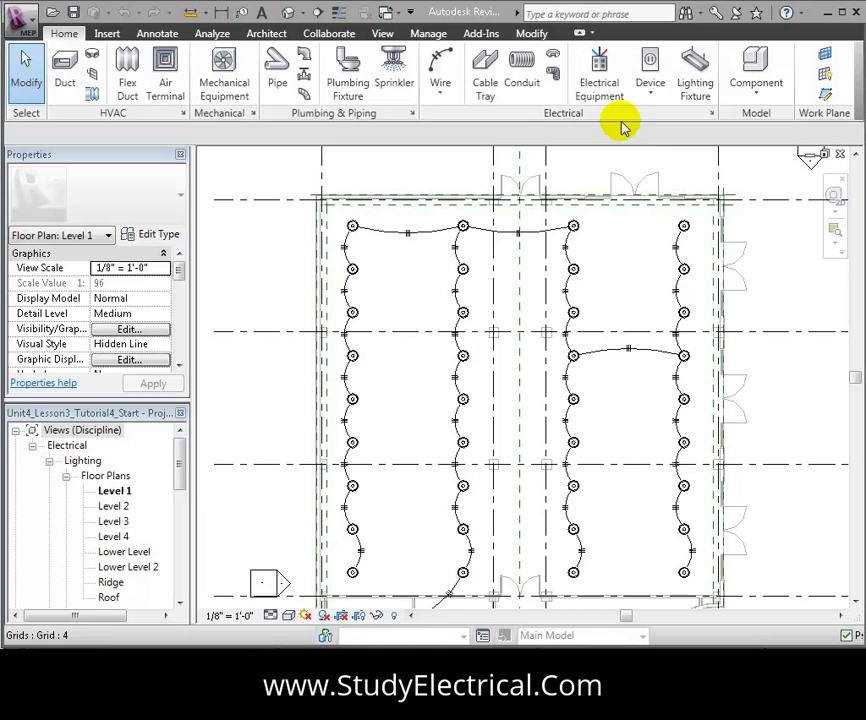
Set up a Single Pole lighting switch on a vertical face at 4' 6" elevation
left_click(650, 98)
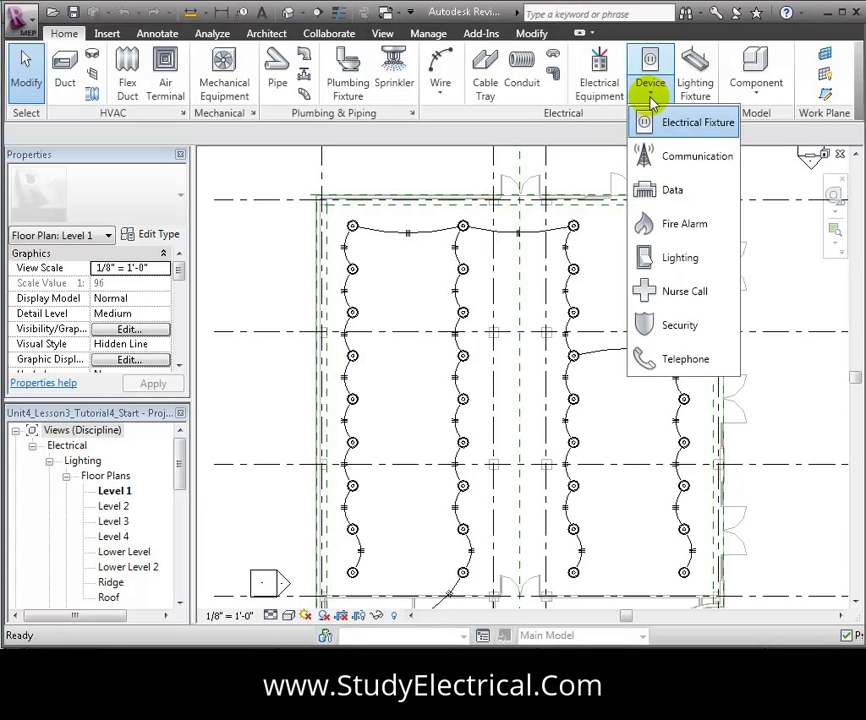
left_click(680, 259)
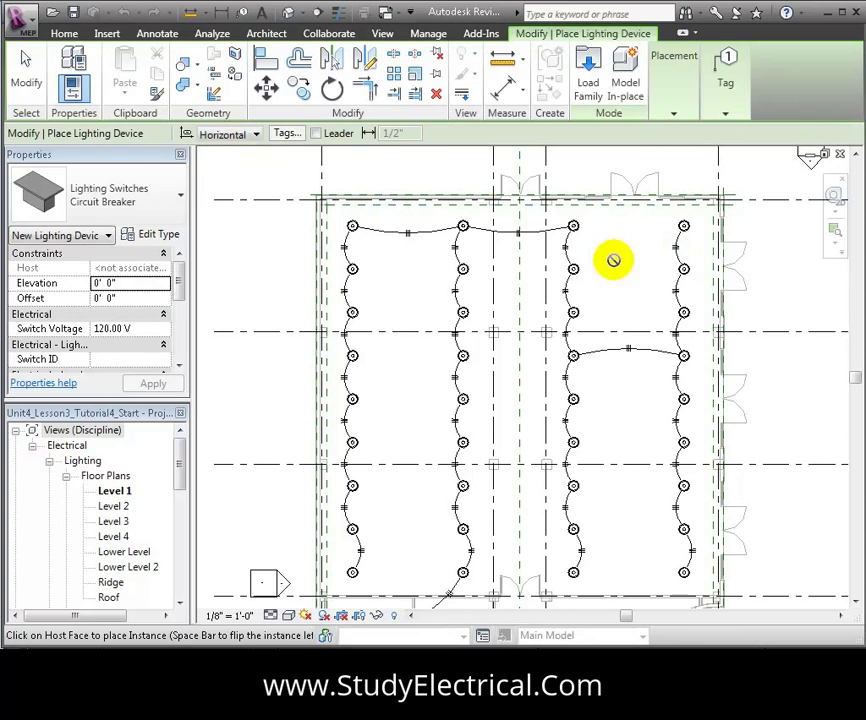
left_click(181, 199)
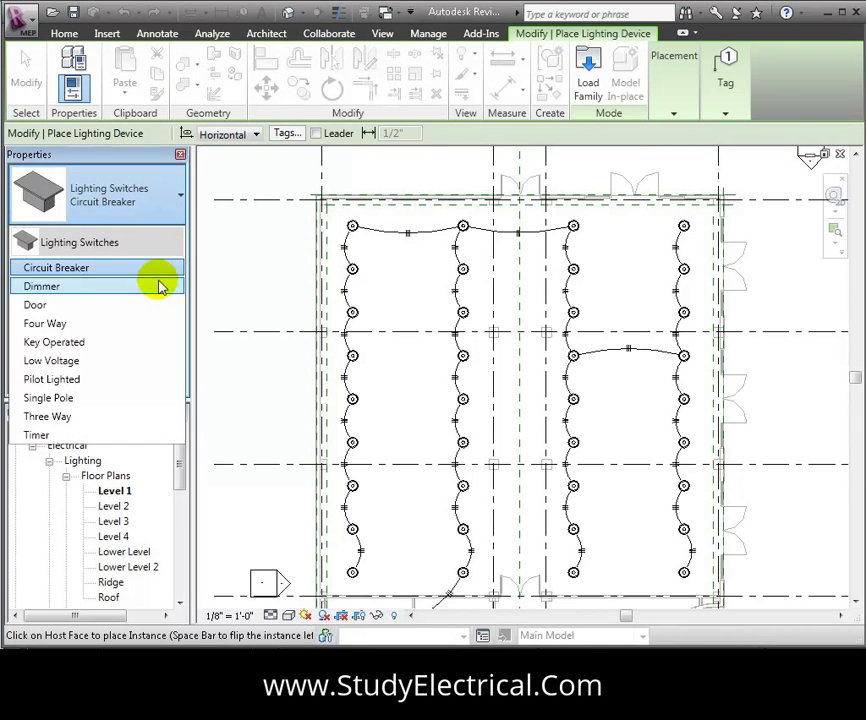
left_click(141, 399)
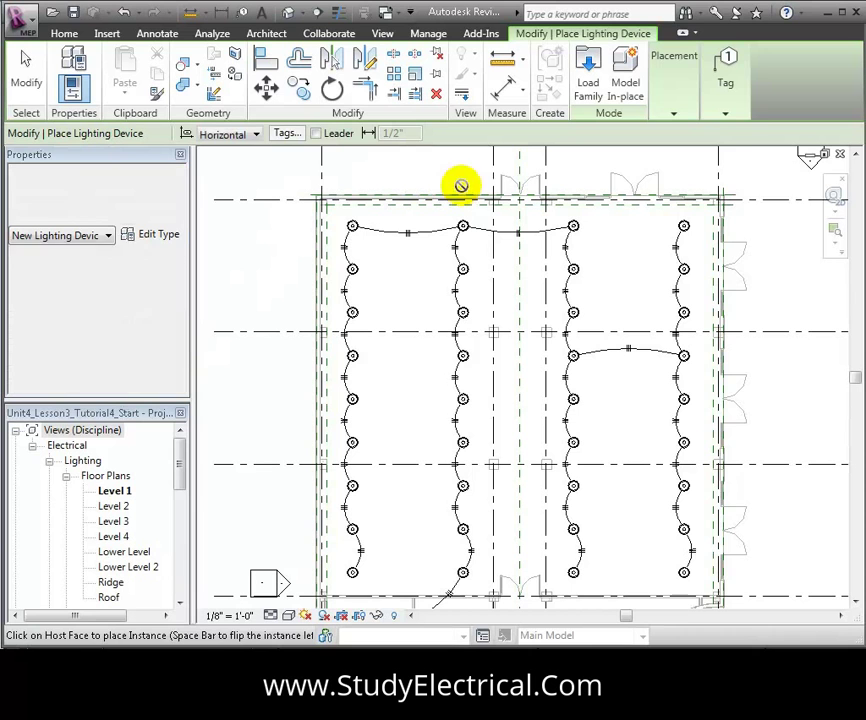
left_click(674, 113)
left_click(688, 162)
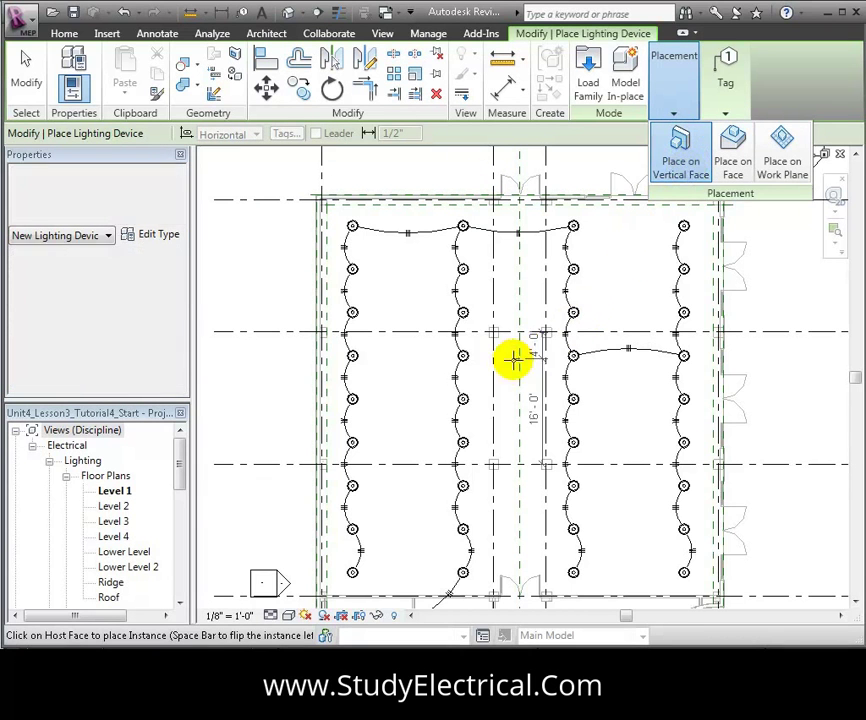
left_click(133, 283)
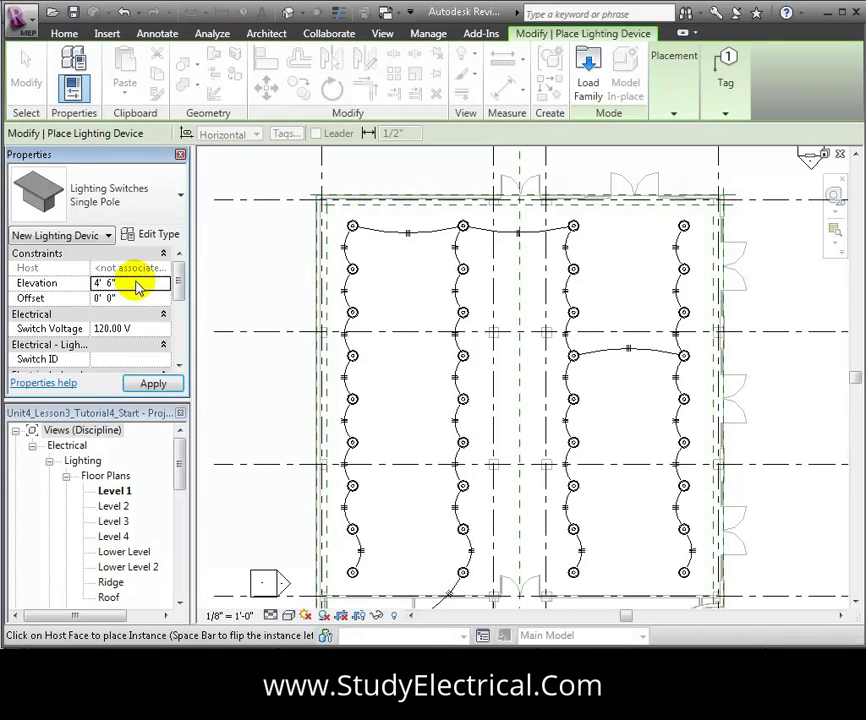
left_click(155, 383)
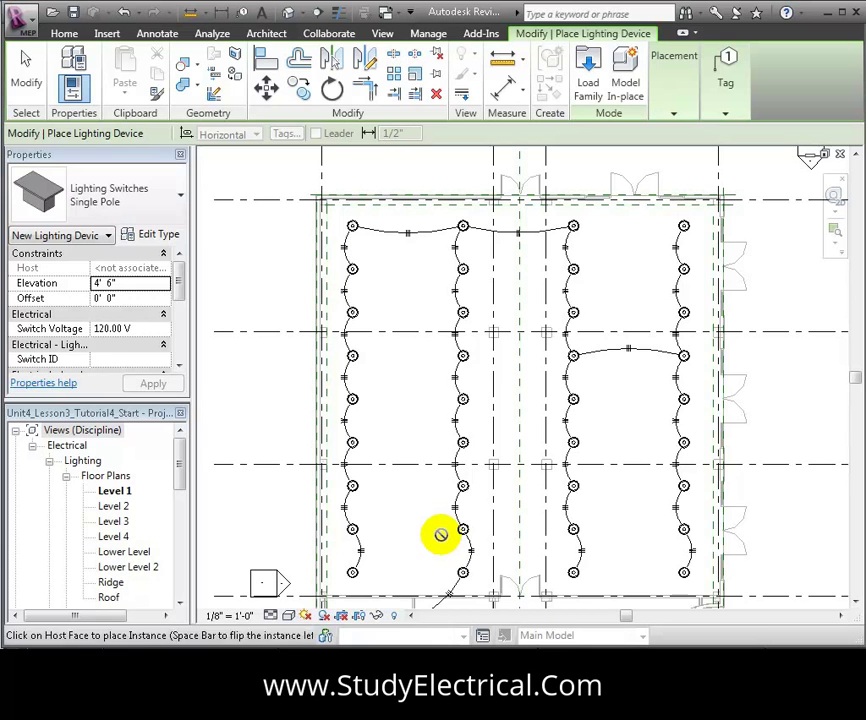
Zoom to the lower corridor wall and place the switch there
key("z")
key("r")
left_click_drag(430, 550, 517, 597)
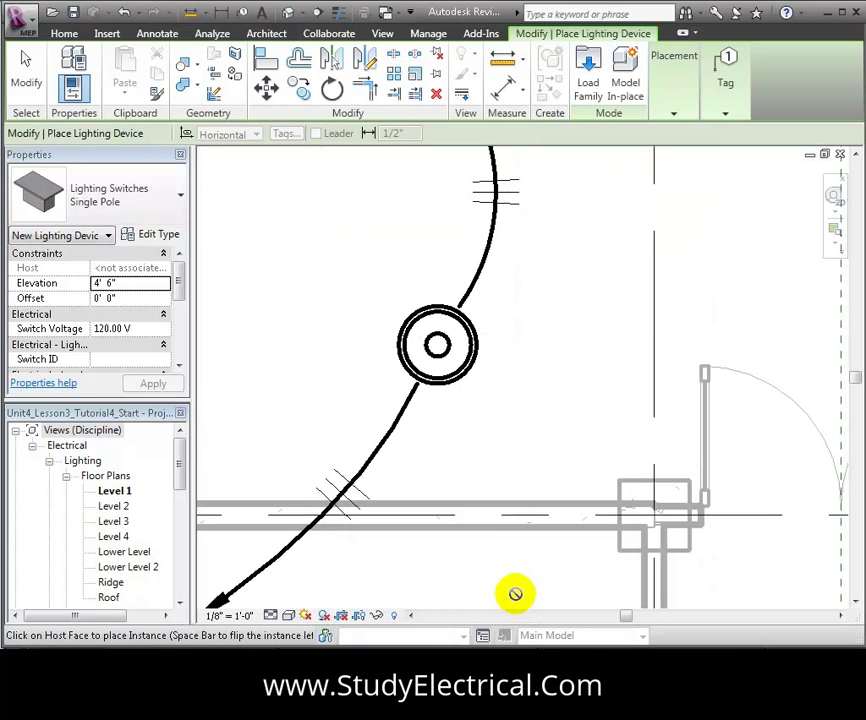
left_click(509, 506)
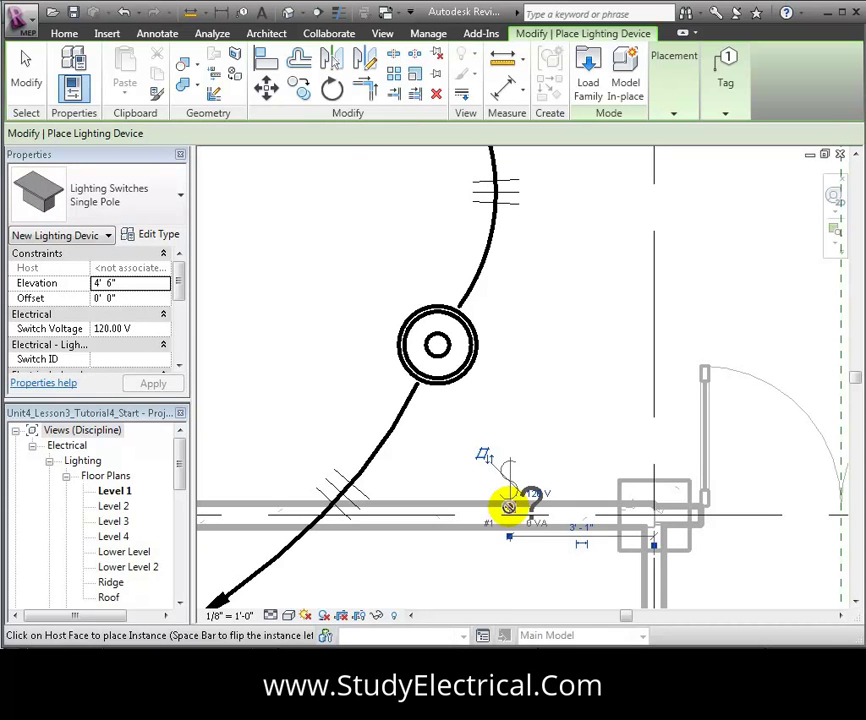
key("Escape")
key("Escape")
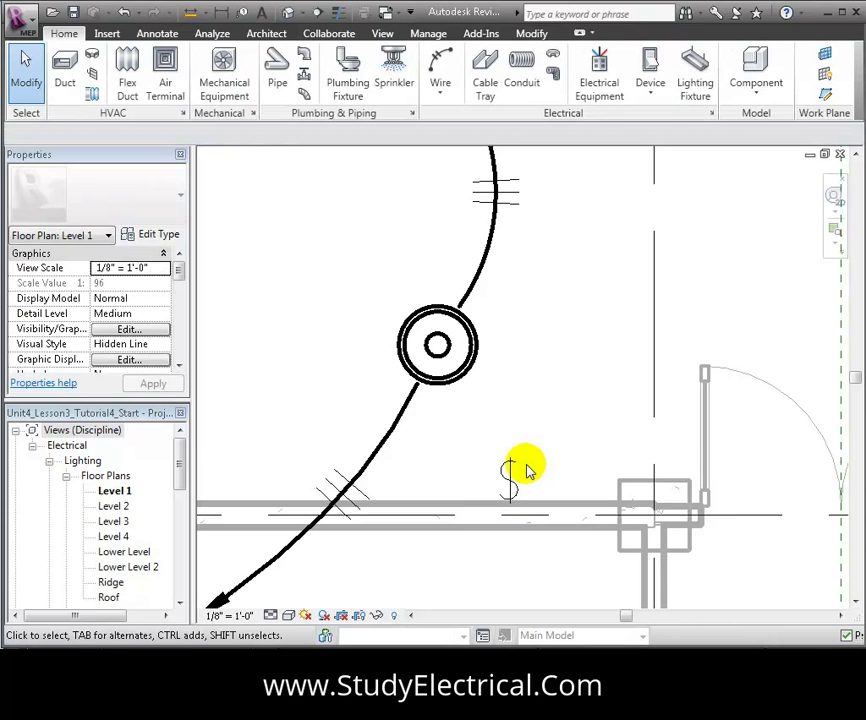
Select every pendant light fixture visible in the Level 1 view
key("z")
key("f")
key("z")
key("r")
left_click_drag(485, 395, 470, 470)
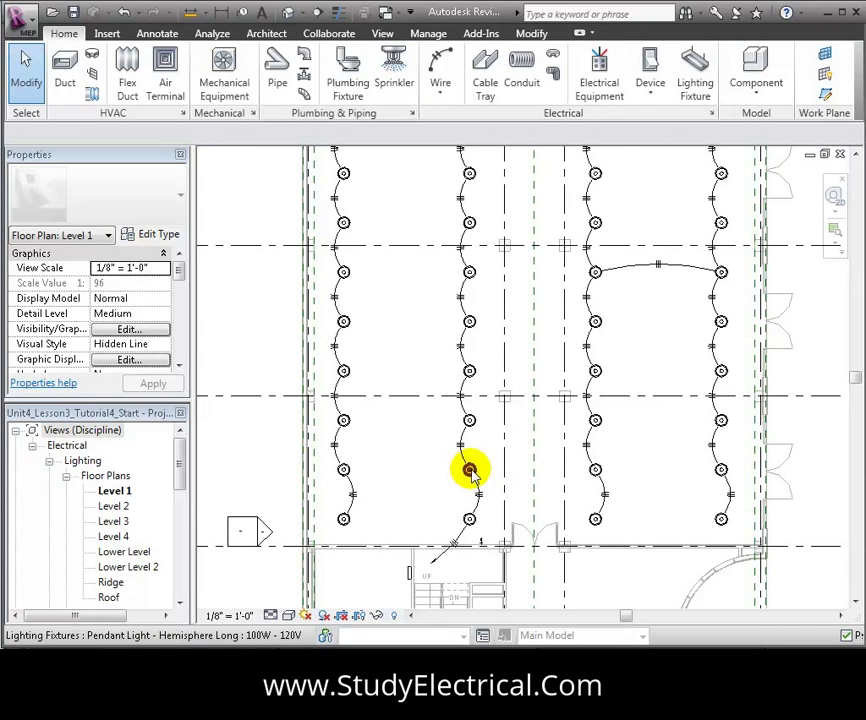
left_click(469, 470)
right_click(468, 470)
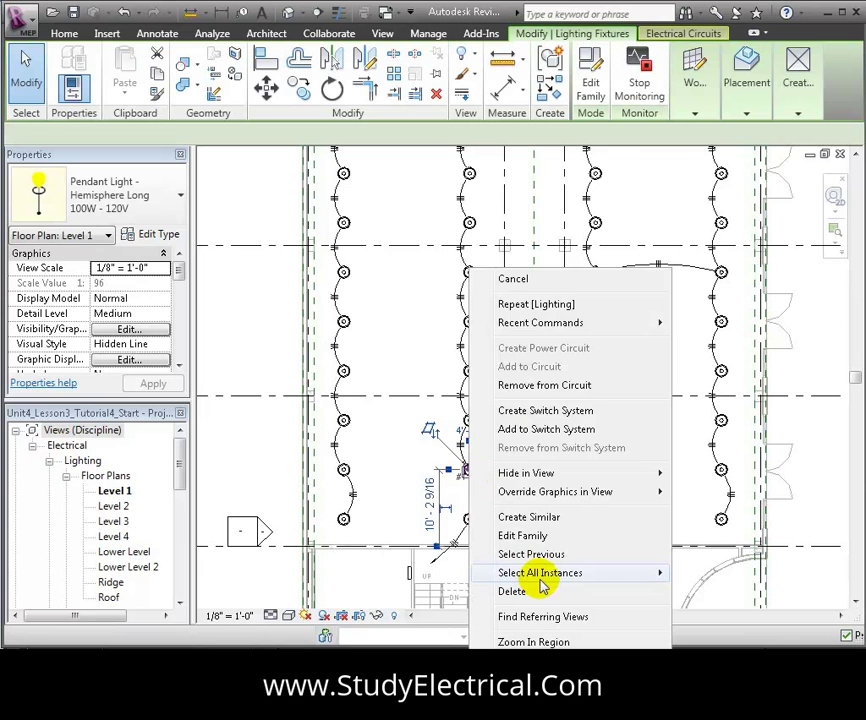
mouse_move(556, 580)
left_click(698, 574)
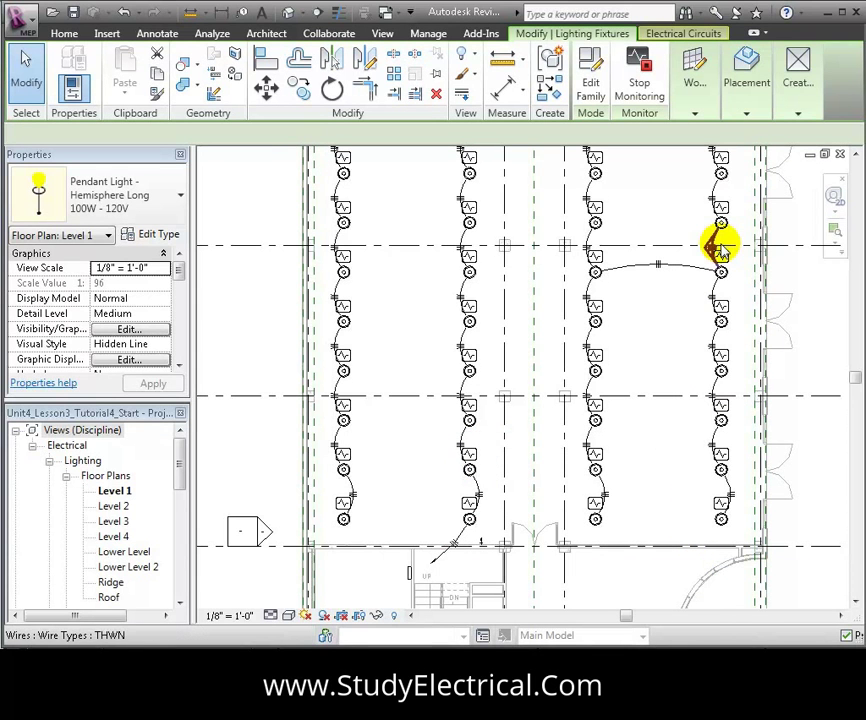
Create a Switch system from the selected pendant fixtures, ready to pick its switch
left_click(798, 116)
left_click(796, 150)
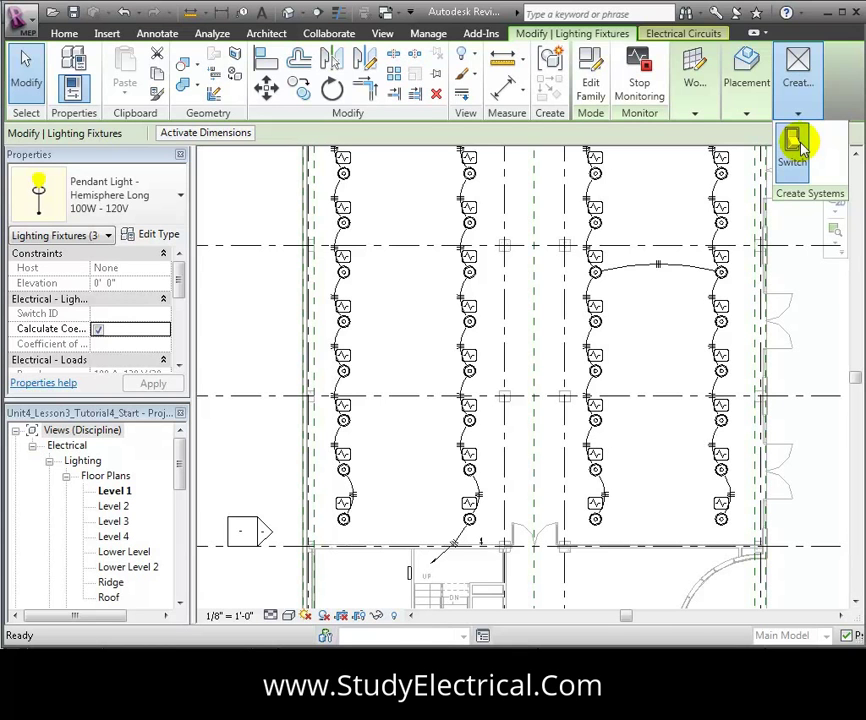
left_click(800, 145)
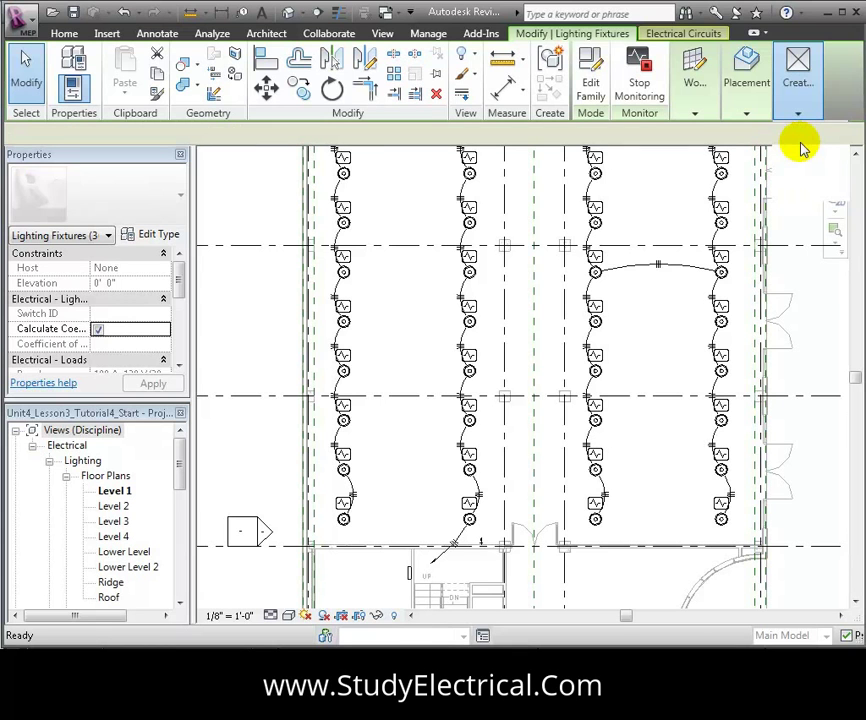
left_click(366, 110)
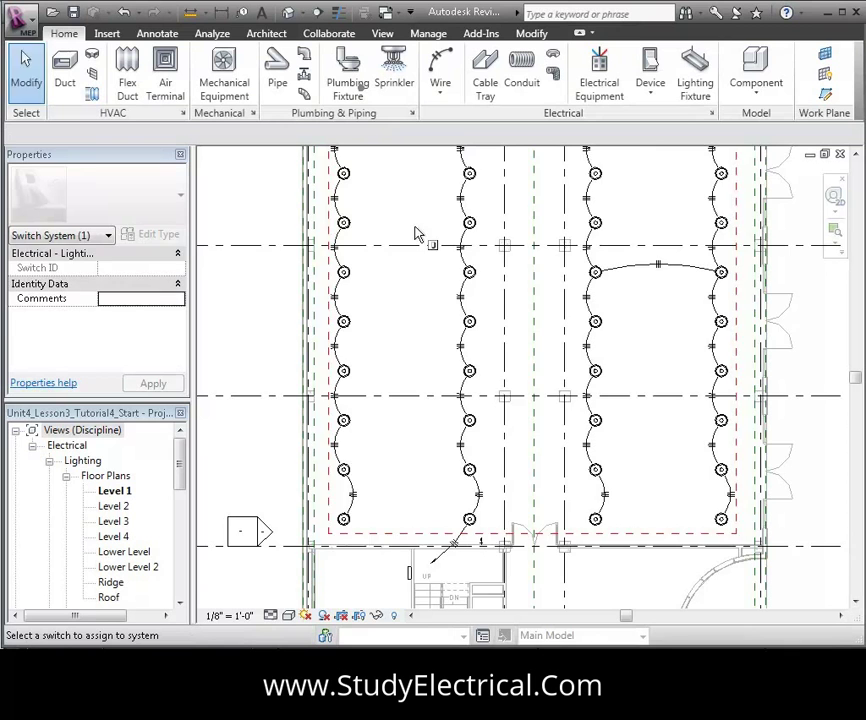
Pick the single-pole switch on the Level 1 wall as the pendant system's switch
scroll(480, 545, "up", 5)
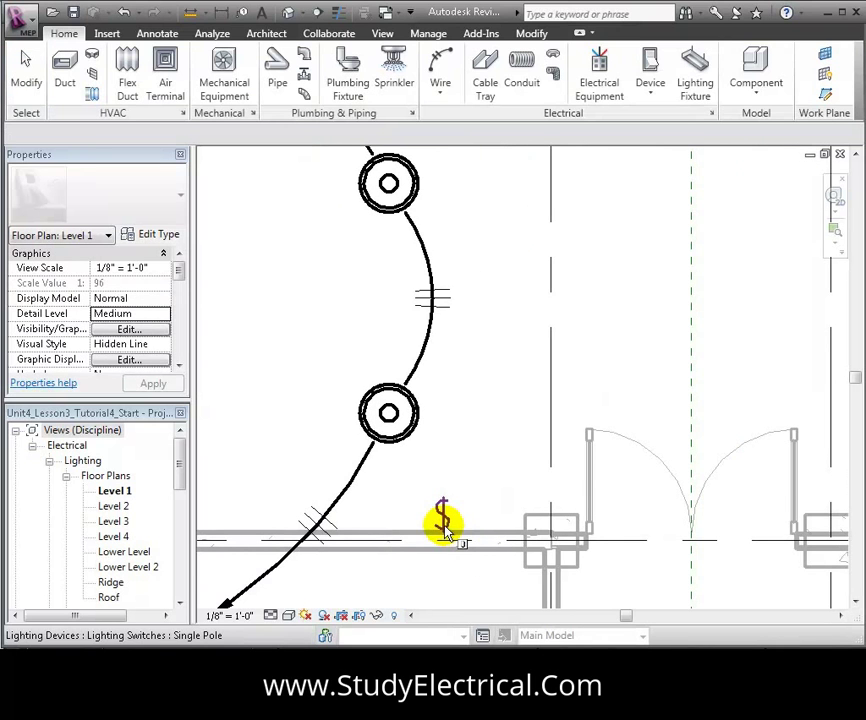
left_click(444, 526)
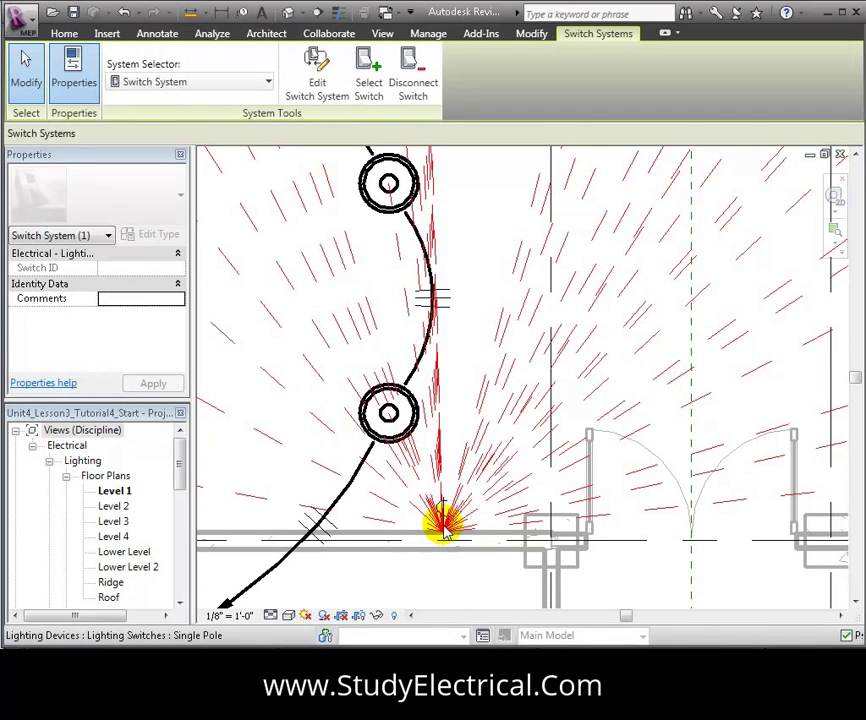
scroll(444, 526, "down", 5)
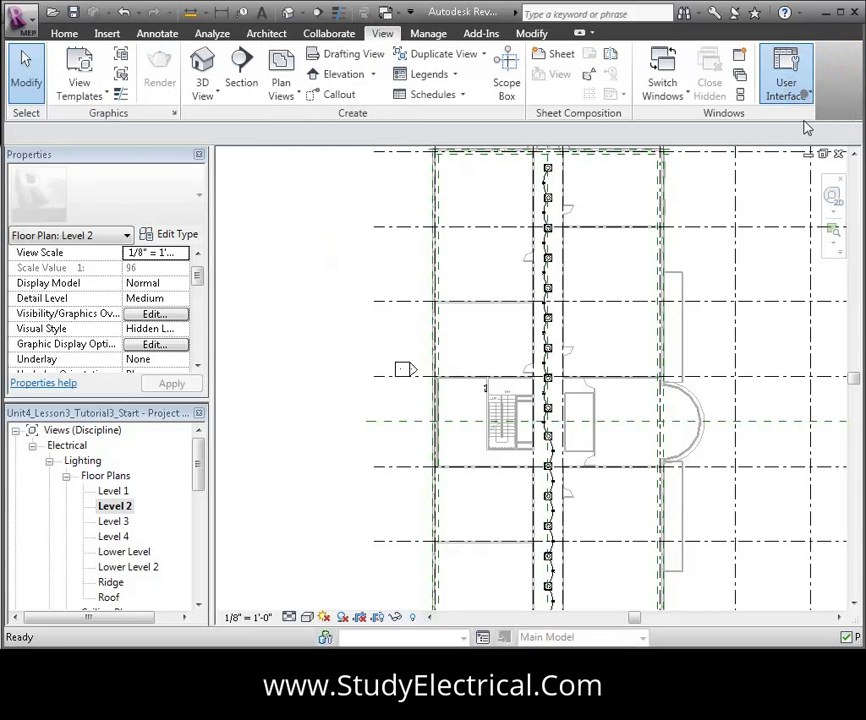
Open the System Browser and expand Electrical > Power > Lighting and Appliance Panelboard > circuit 1
left_click(805, 92)
left_click(785, 157)
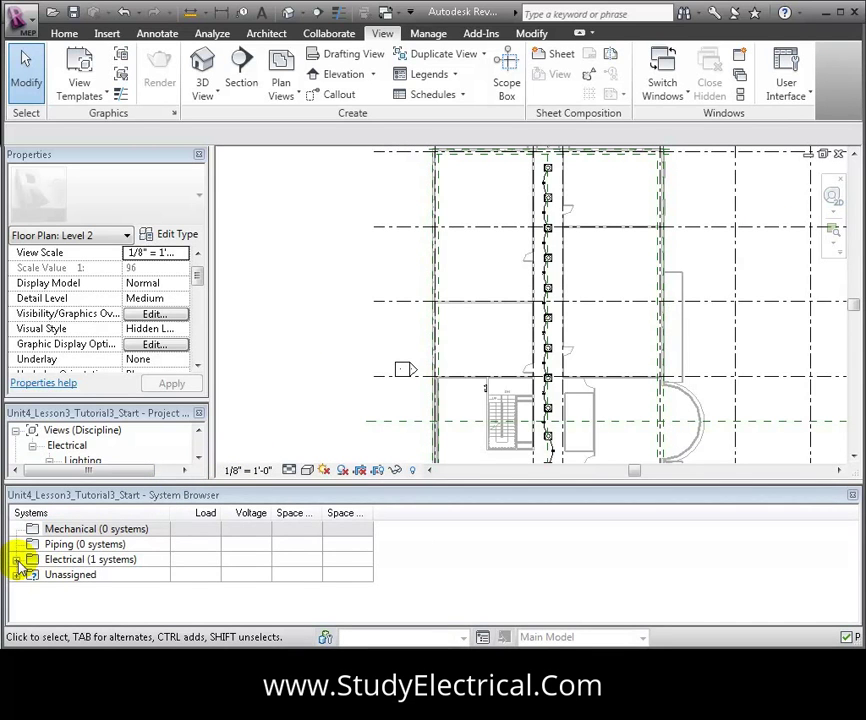
left_click(18, 561)
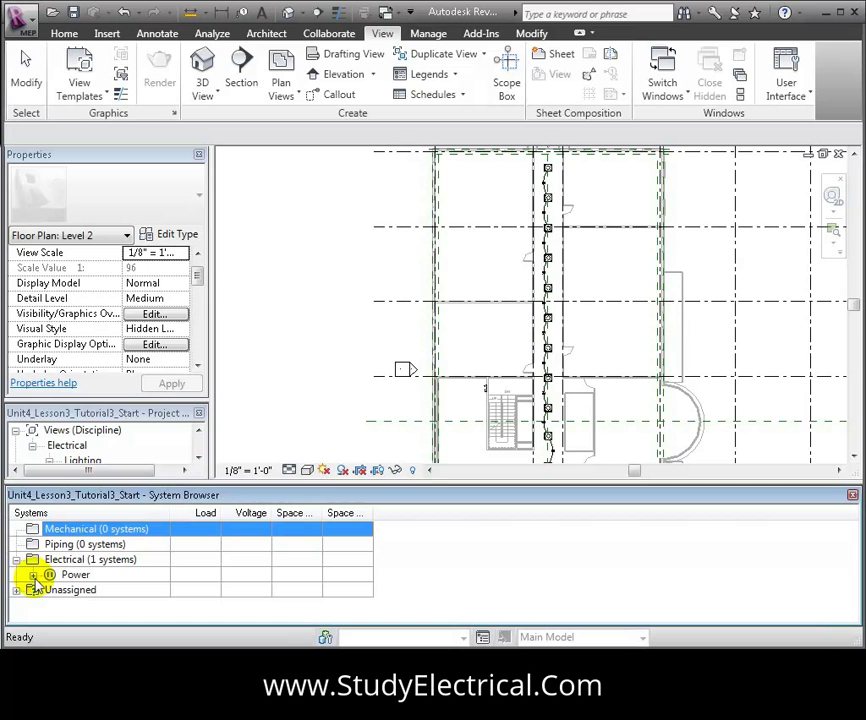
left_click(33, 575)
left_click(50, 590)
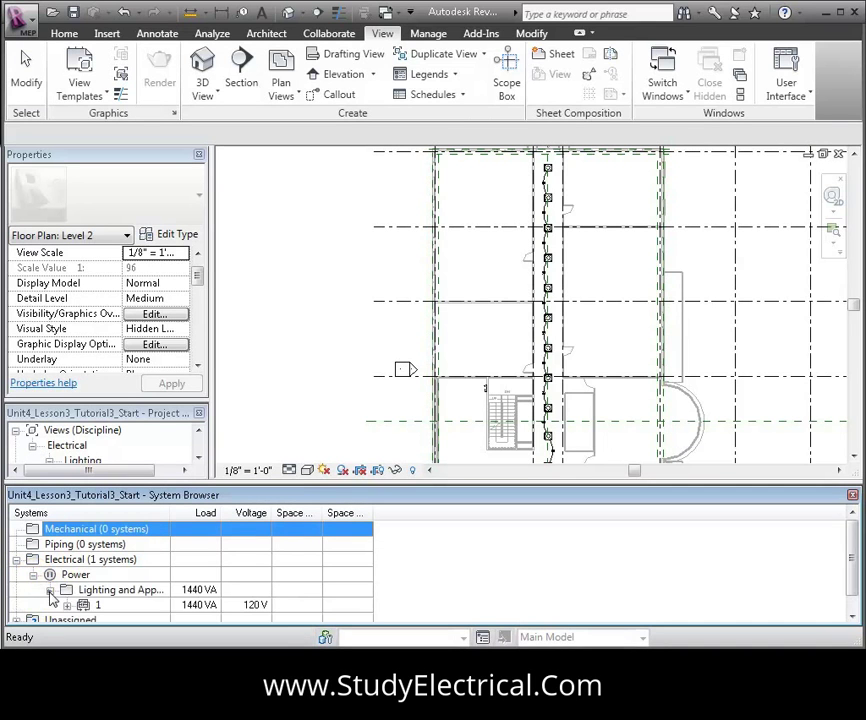
left_click(64, 605)
left_click(65, 607)
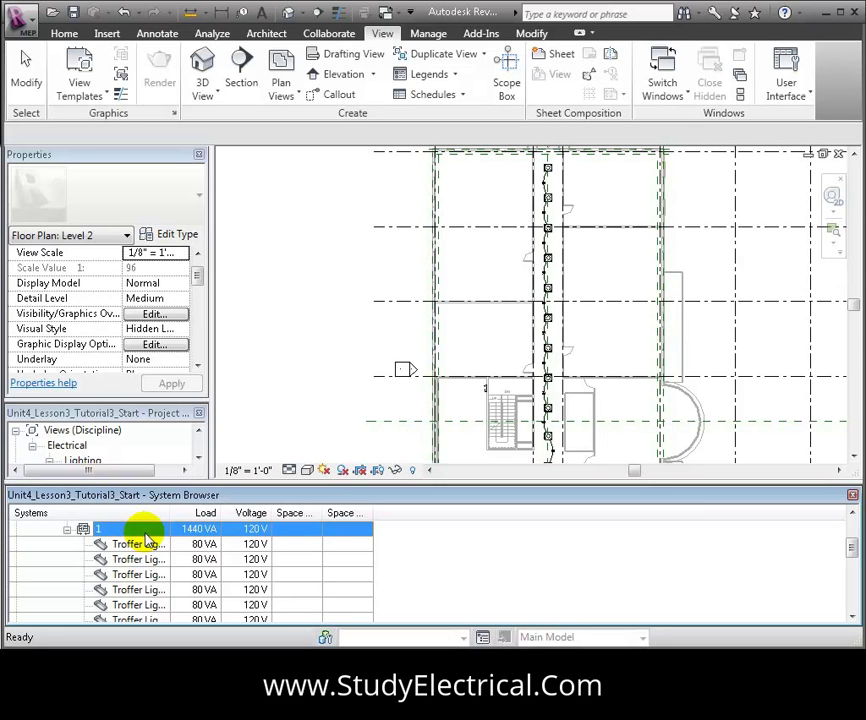
Scroll the System Browser to the top and drag the Systems column divider wider
scroll(150, 590, "down", 1)
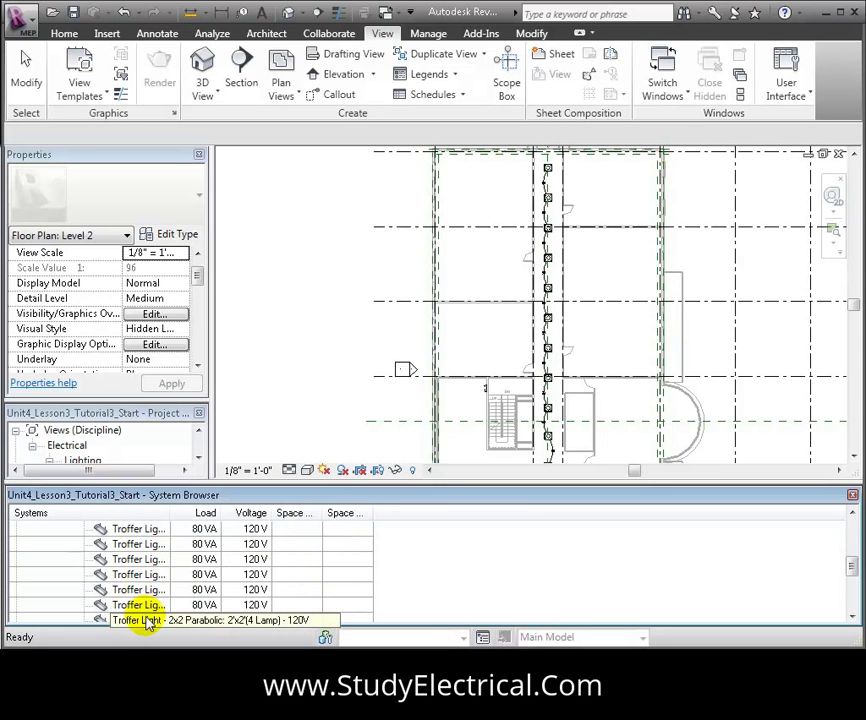
scroll(102, 595, "up", 5)
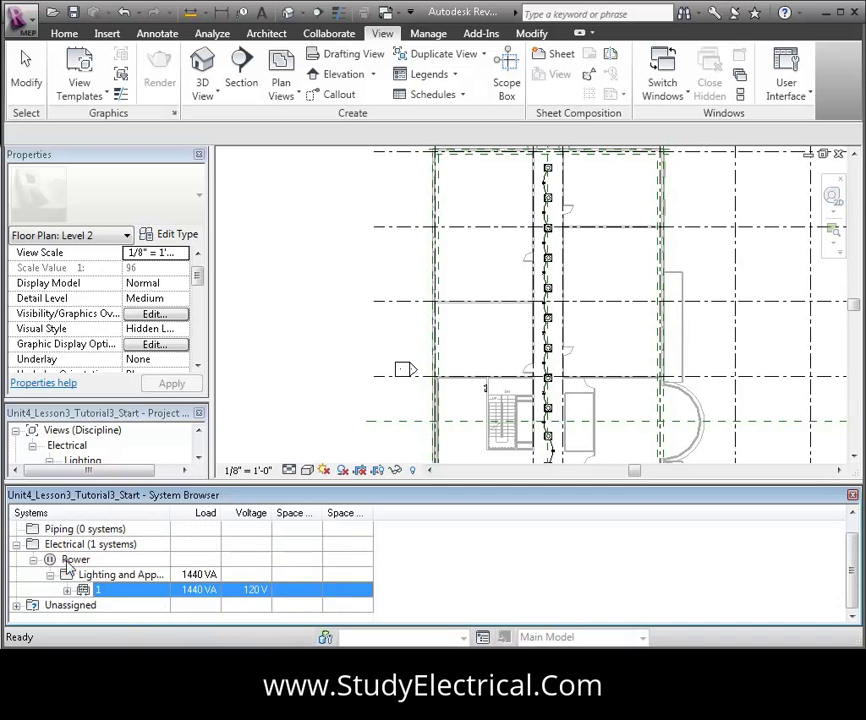
left_click_drag(171, 512, 242, 512)
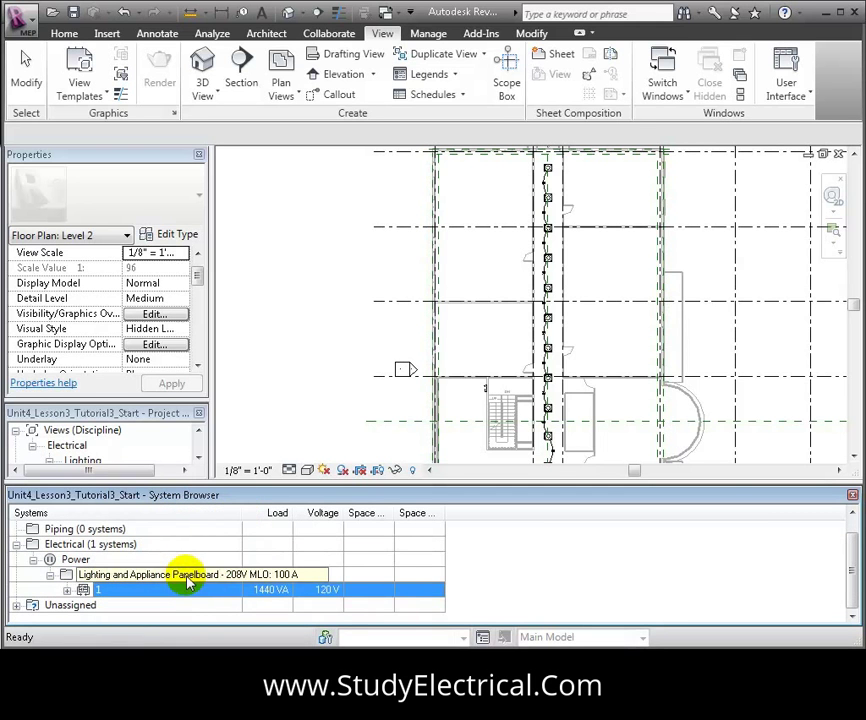